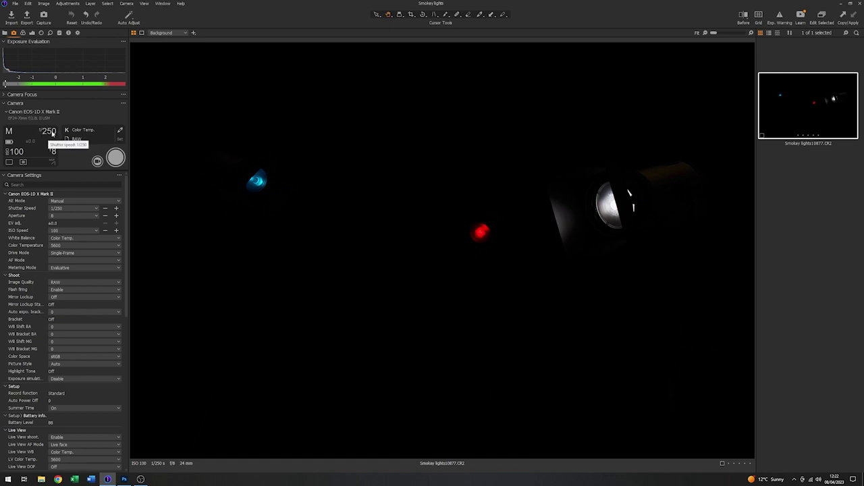
# Bring up the Camera tool's shutter speed values and scroll up toward longer exposures.
pyautogui.click(50, 133)
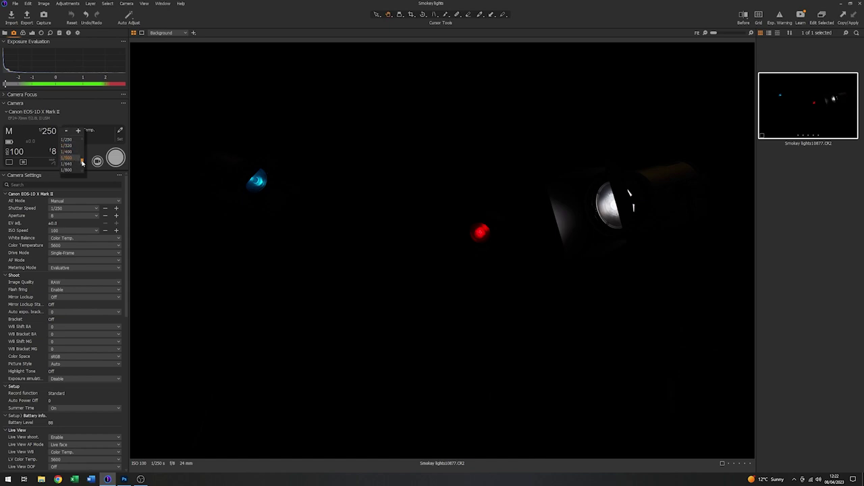
pyautogui.scroll(2, 82, 162)
# Set the shutter speed to 1s and capture a tethered shot of the lights.
pyautogui.click(67, 164)
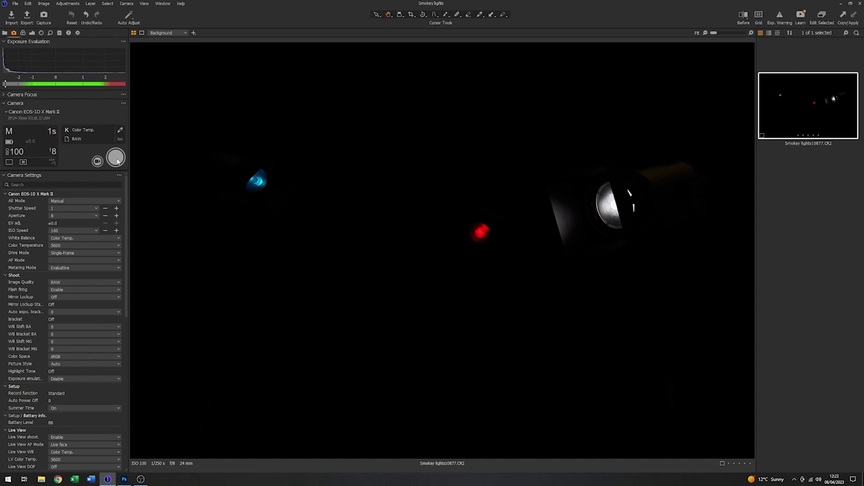
pyautogui.click(116, 159)
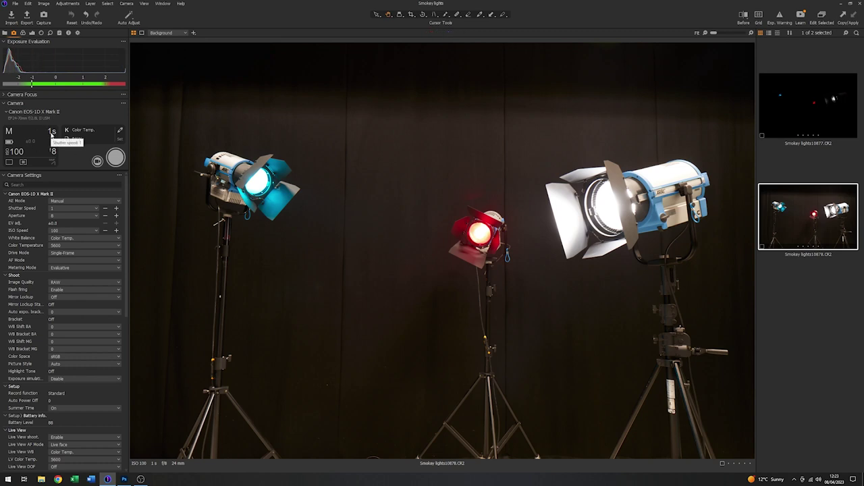
# Change the shutter speed to 0.5 s and take a third tethered capture.
pyautogui.click(51, 134)
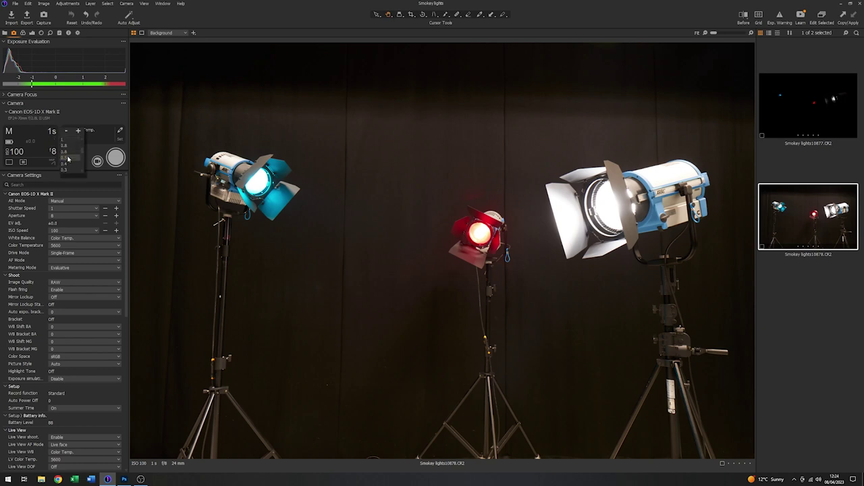
pyautogui.click(68, 159)
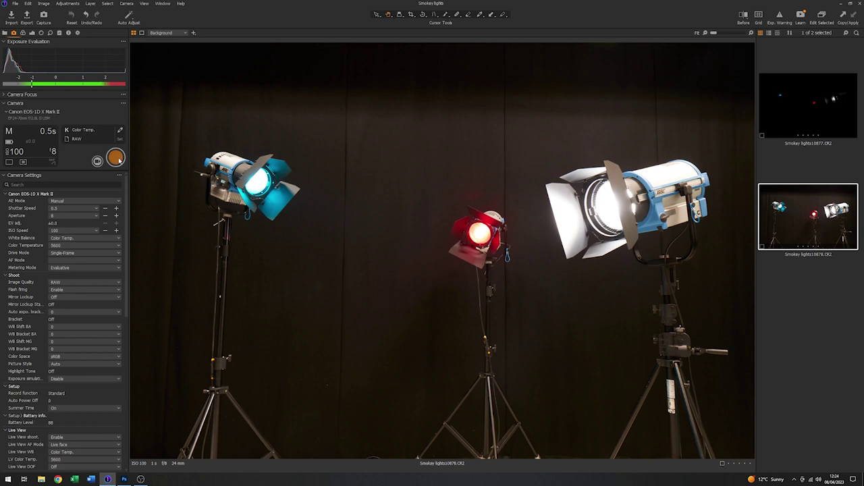
pyautogui.click(118, 159)
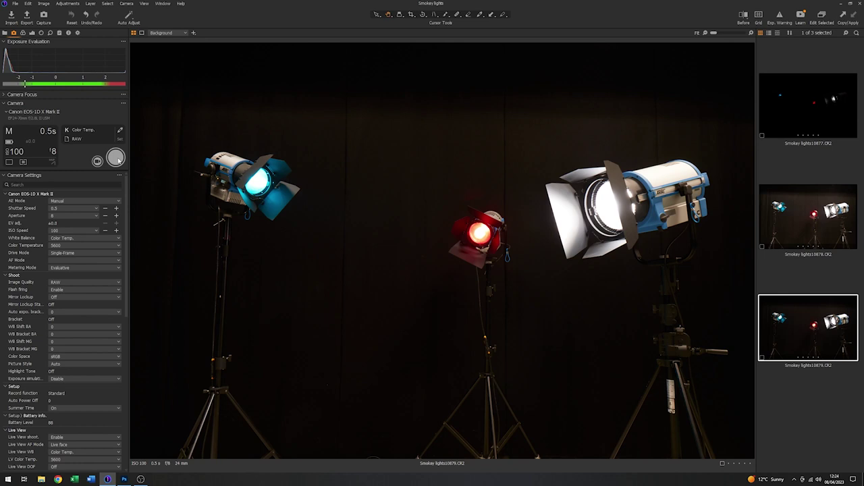
# Take another 0.5 s tethered exposure of the three spotlights.
pyautogui.click(116, 158)
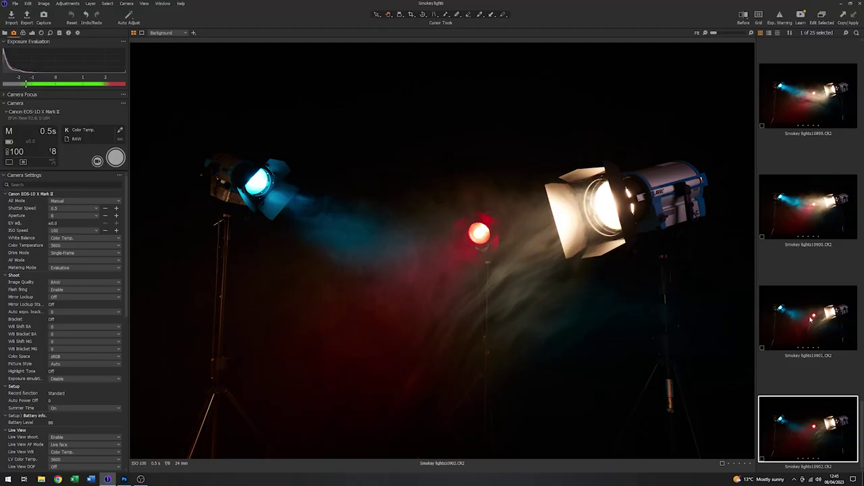
# Compare shots 10901, 10900 and 10899 in the filmstrip, ending on 10899.
pyautogui.click(811, 320)
pyautogui.click(811, 215)
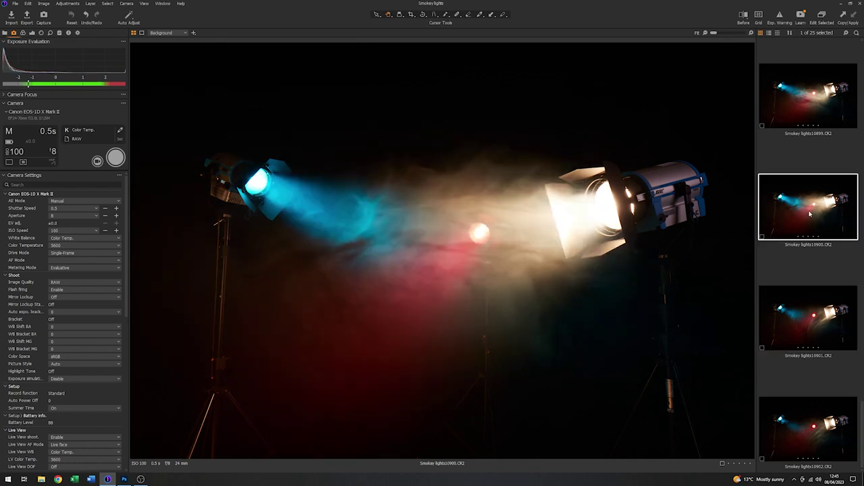
pyautogui.click(800, 120)
pyautogui.scroll(3, 800, 120)
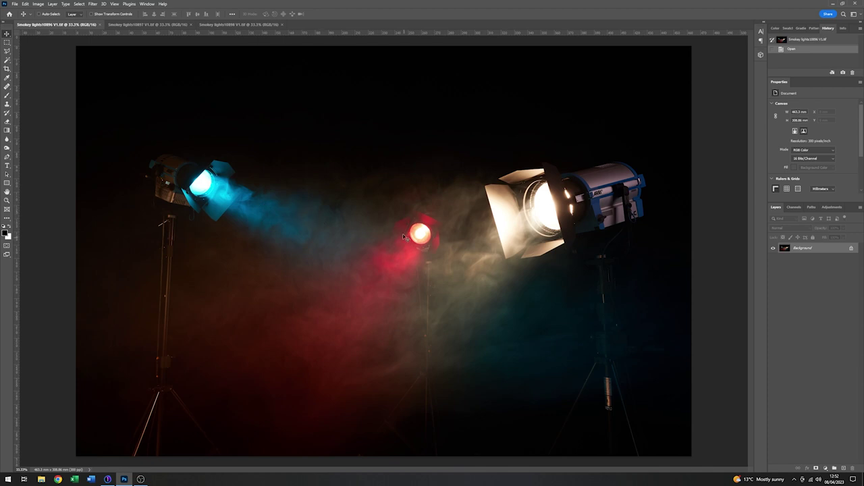
# Compare the 10897 and 10898 images, then close 10898 and 10896, keeping 10897.
pyautogui.click(153, 25)
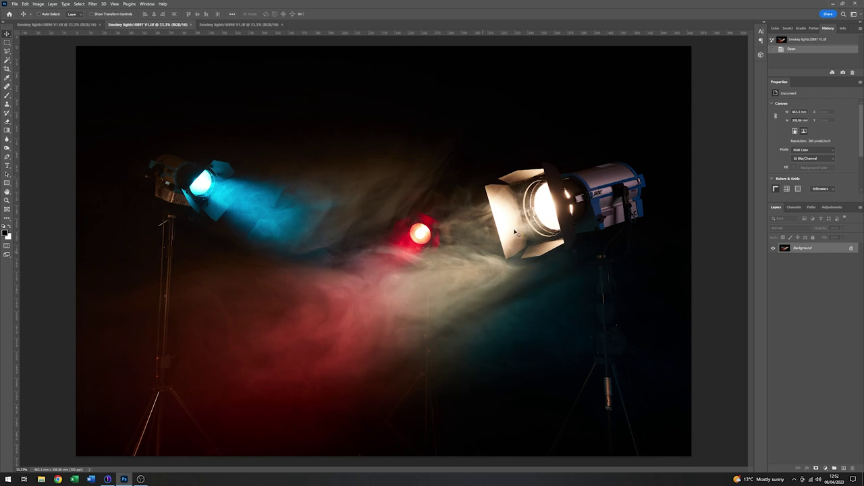
pyautogui.click(226, 25)
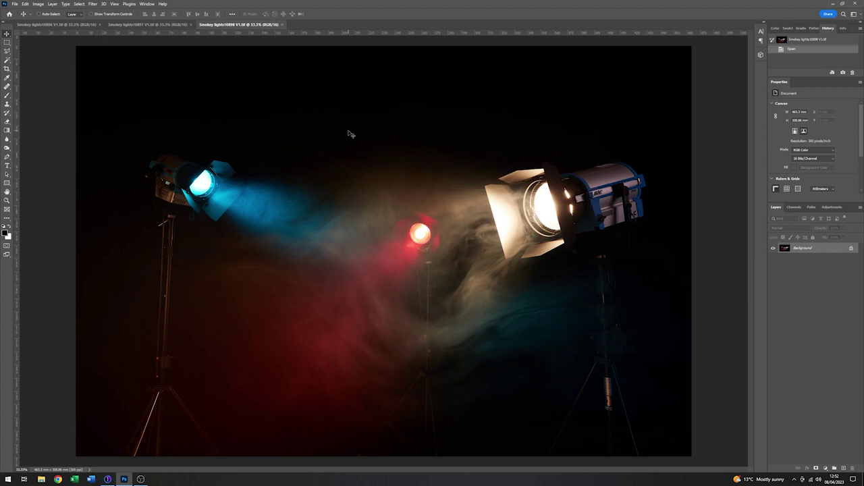
pyautogui.click(283, 25)
pyautogui.click(99, 25)
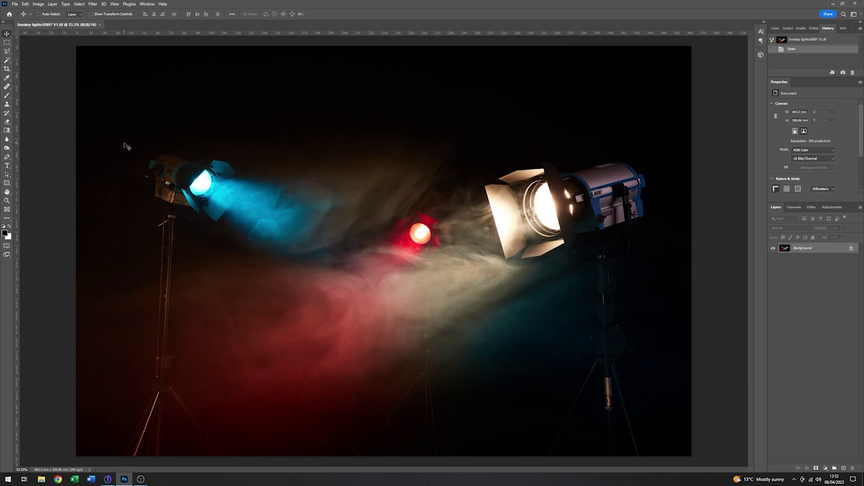
# Show Photoshop's Edit menu to reach Perspective Warp.
pyautogui.click(25, 5)
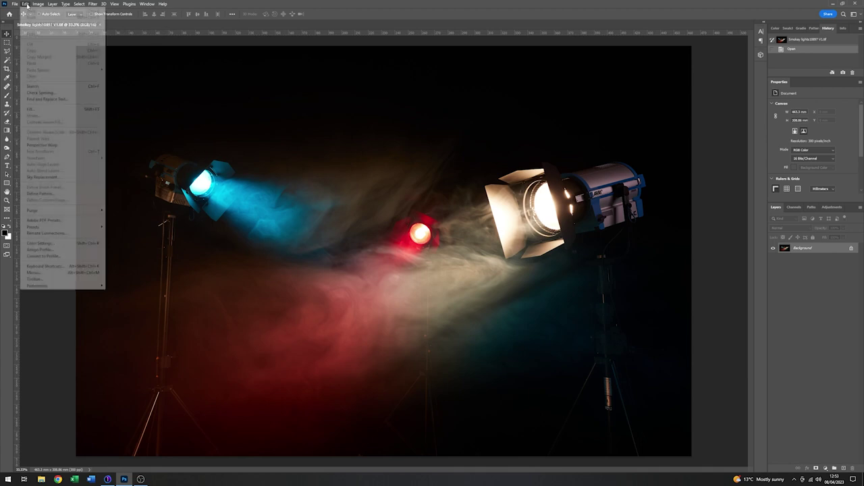
# Start Perspective Warp and lay out a plane with its corners pinned to the two lamp stands.
pyautogui.click(40, 145)
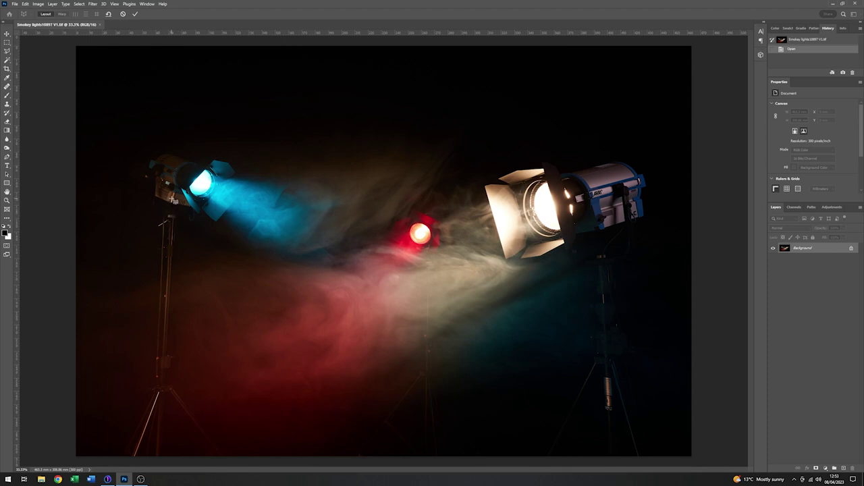
pyautogui.moveTo(172, 198); pyautogui.dragTo(612, 444)
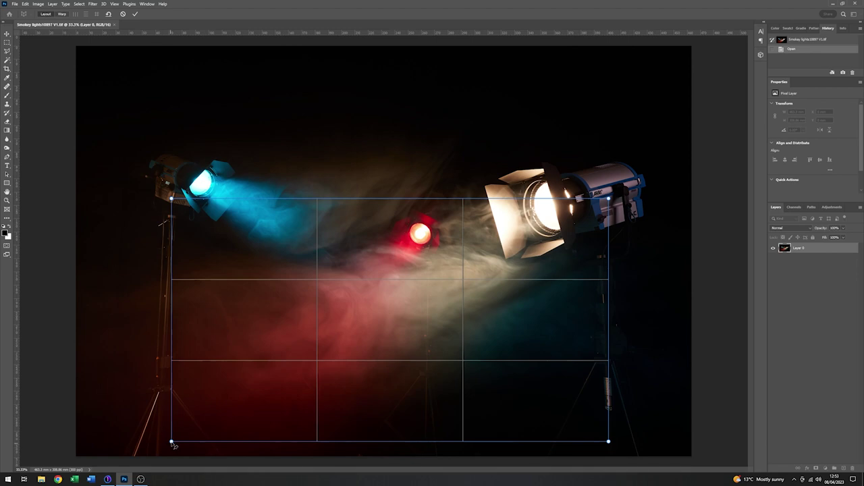
pyautogui.moveTo(173, 445); pyautogui.dragTo(159, 445)
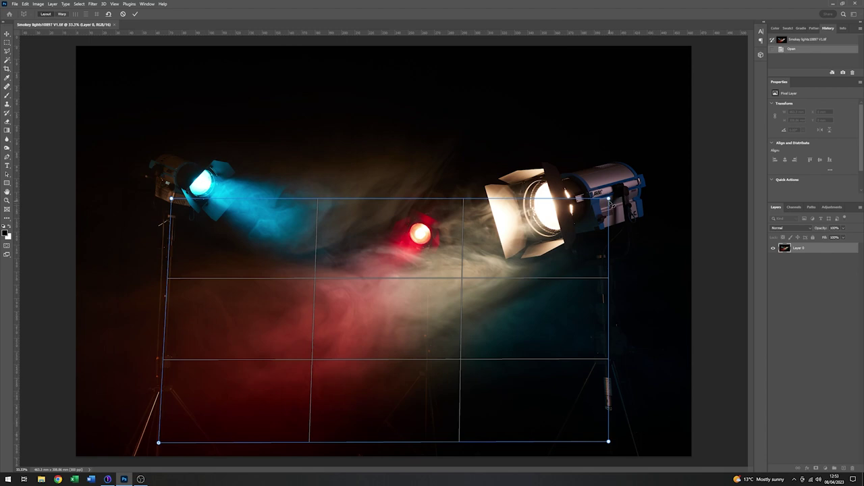
pyautogui.moveTo(611, 200); pyautogui.dragTo(598, 197)
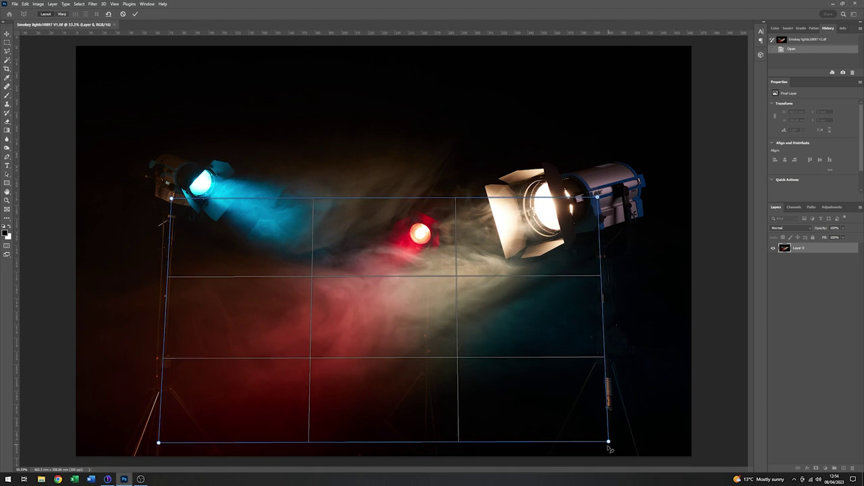
pyautogui.moveTo(610, 445); pyautogui.dragTo(615, 446)
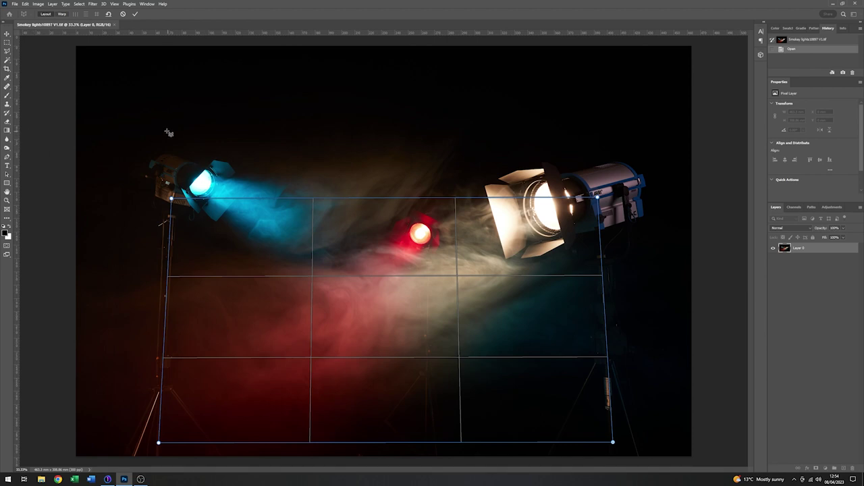
# In Warp mode, pull the top-left and top-right pins outward to straighten the stands, then commit.
pyautogui.click(63, 14)
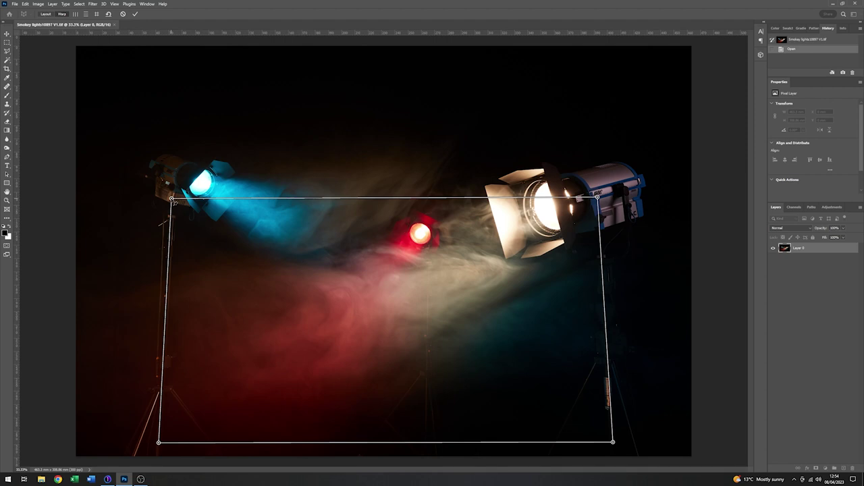
pyautogui.moveTo(173, 202); pyautogui.dragTo(161, 201)
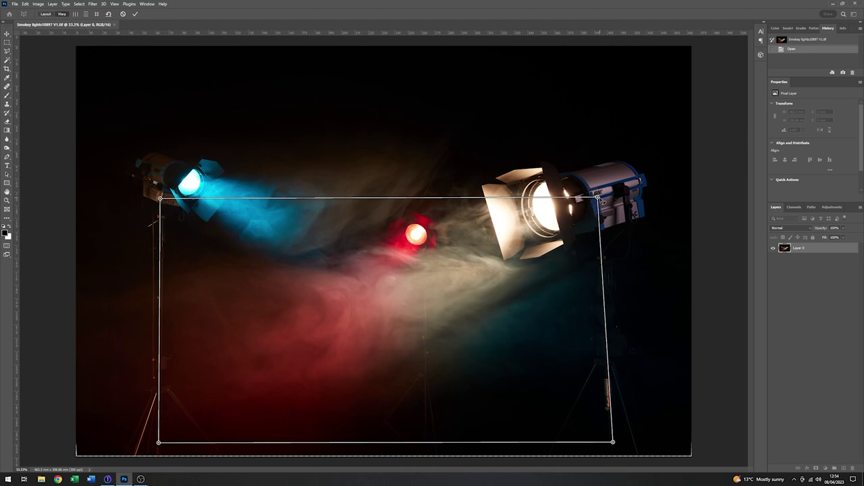
pyautogui.moveTo(598, 198); pyautogui.dragTo(619, 195)
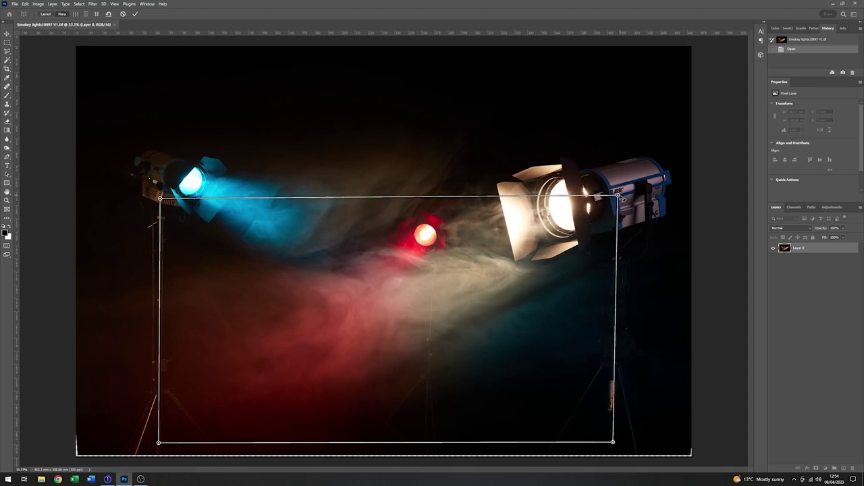
pyautogui.click(136, 14)
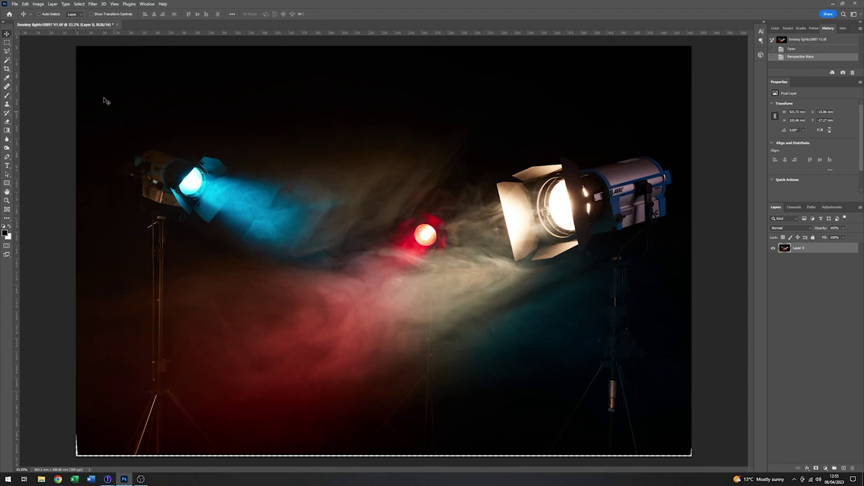
# Crop at a 16:9 ratio with the top corners extended beyond the photo, and commit.
pyautogui.click(7, 69)
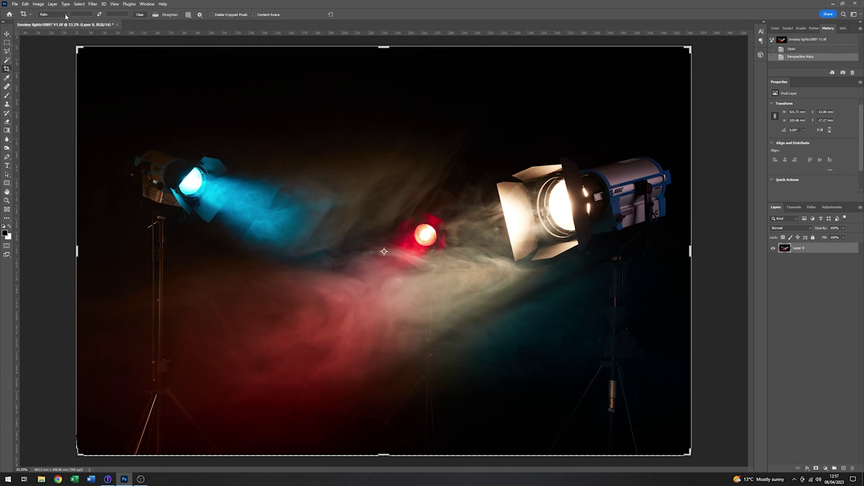
pyautogui.click(66, 15)
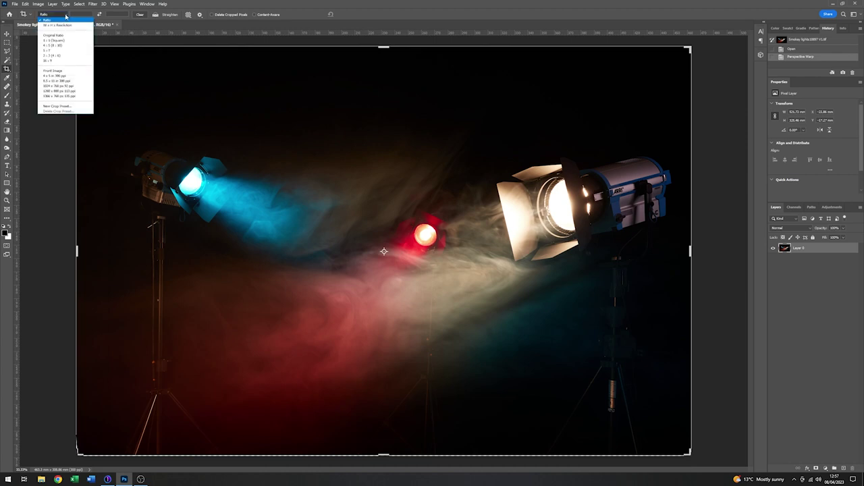
pyautogui.click(50, 60)
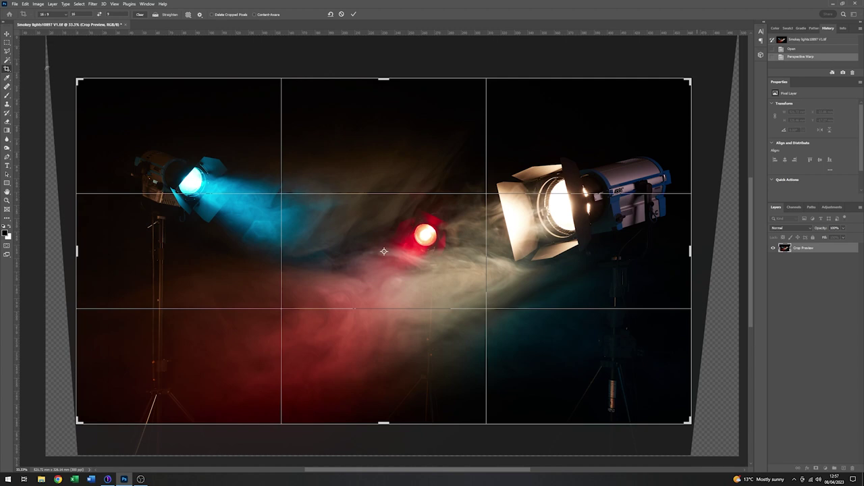
pyautogui.moveTo(77, 80); pyautogui.dragTo(54, 61)
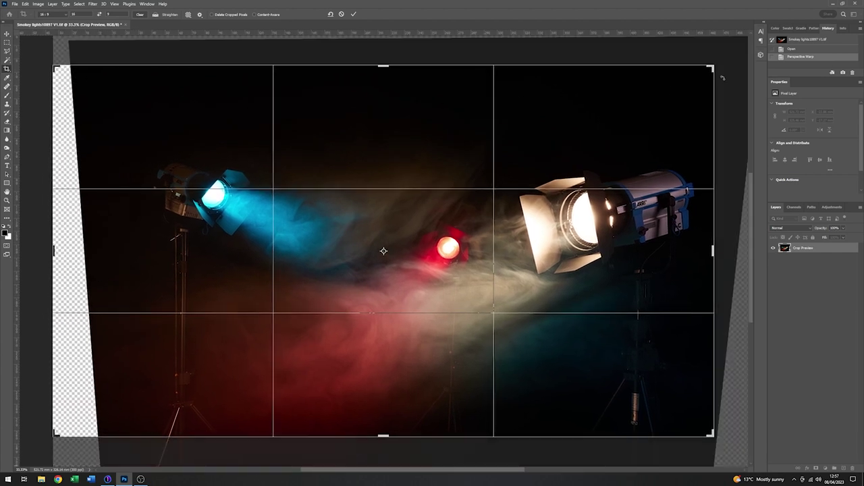
pyautogui.moveTo(713, 66); pyautogui.dragTo(741, 46)
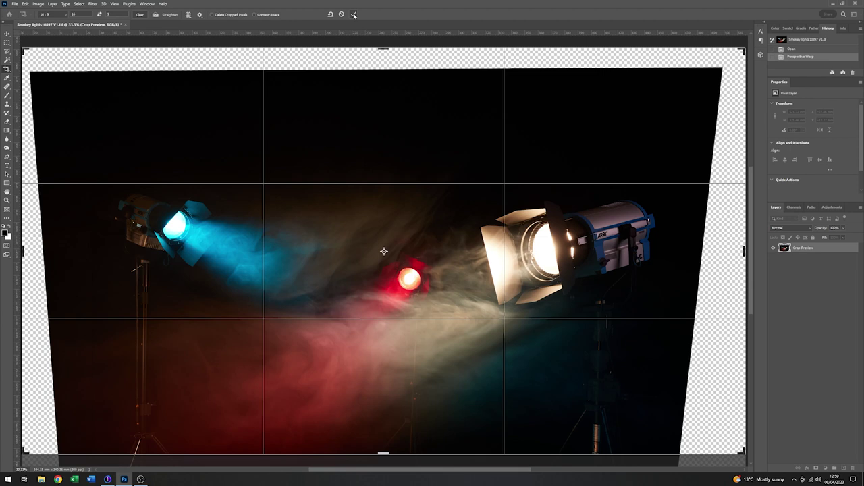
pyautogui.click(354, 15)
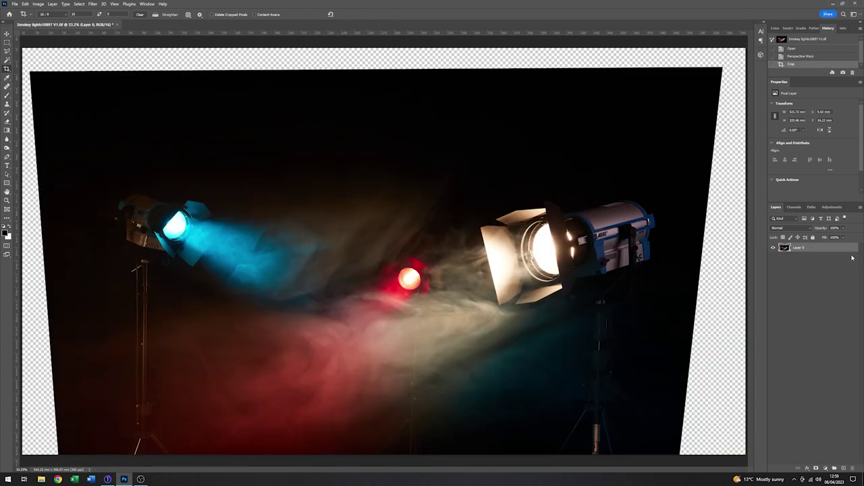
# Add a new empty layer above the photo and set a soft 1857 px brush.
pyautogui.click(844, 468)
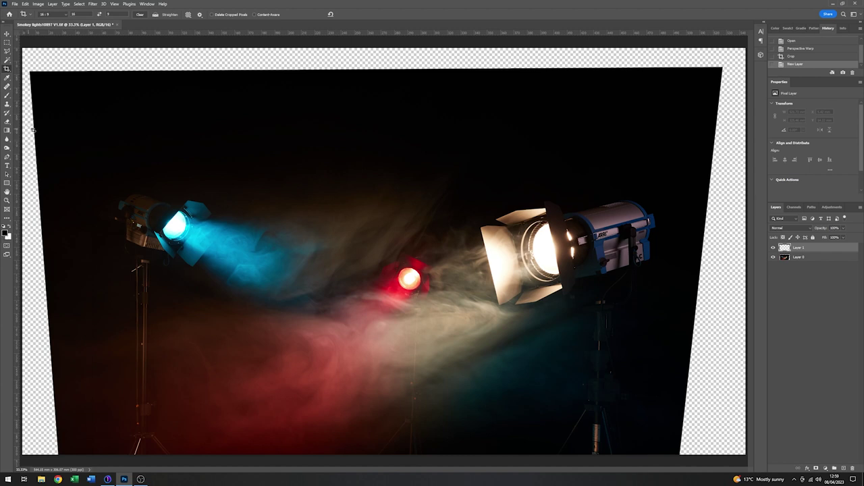
pyautogui.click(5, 98)
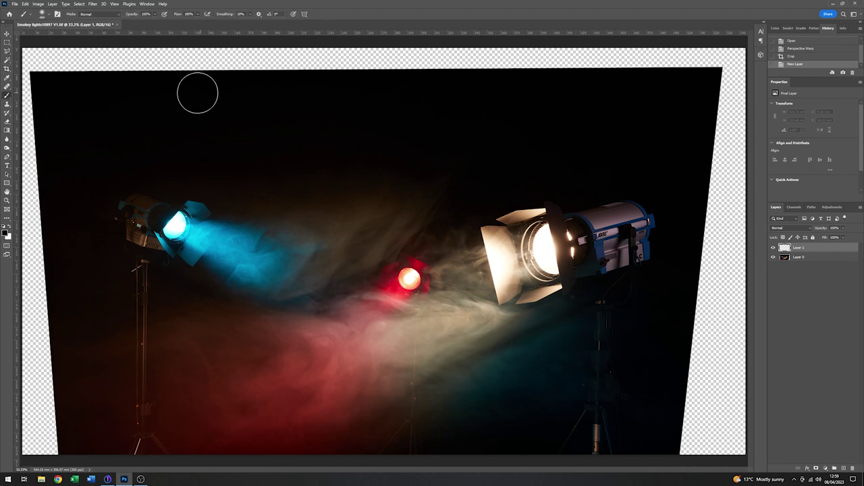
pyautogui.rightClick(177, 95)
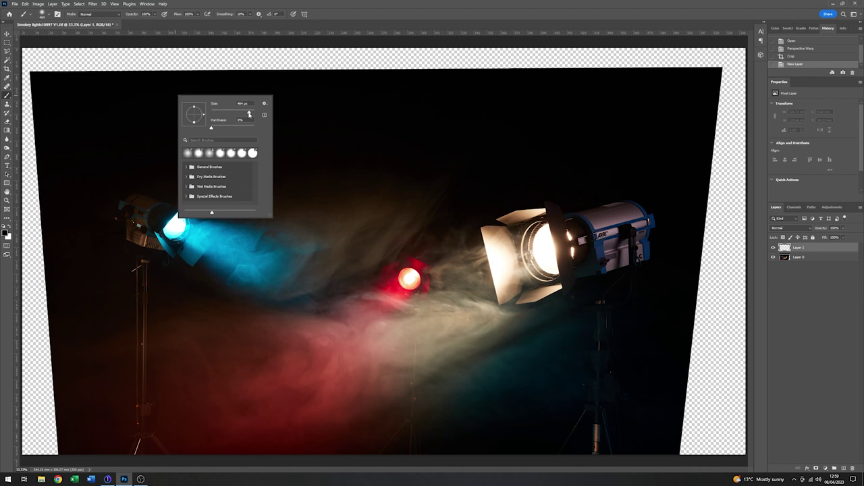
pyautogui.moveTo(248, 113); pyautogui.dragTo(252, 113)
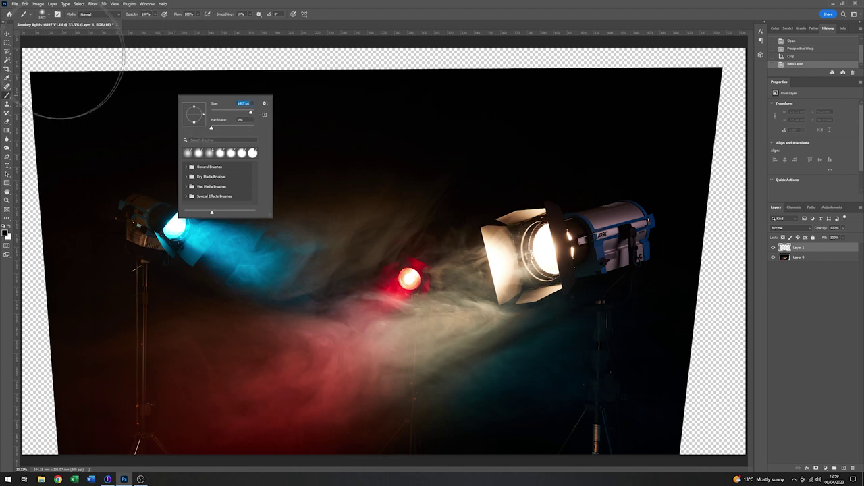
# Paint black over the empty top-left corner and along the transparent top strip.
pyautogui.click(58, 34)
pyautogui.click(58, 54)
pyautogui.moveTo(38, 61)
pyautogui.mouseDown()
pyautogui.moveTo(94, 52)
pyautogui.moveTo(25, 65)
pyautogui.moveTo(171, 59)
pyautogui.moveTo(245, 40)
pyautogui.moveTo(70, 37)
pyautogui.moveTo(203, 51)
pyautogui.moveTo(383, 43)
pyautogui.moveTo(227, 64)
pyautogui.moveTo(158, 59)
pyautogui.moveTo(433, 51)
pyautogui.moveTo(422, 42)
pyautogui.moveTo(273, 59)
pyautogui.moveTo(604, 34)
pyautogui.moveTo(564, 51)
pyautogui.moveTo(525, 46)
pyautogui.moveTo(753, 67)
pyautogui.mouseUp()
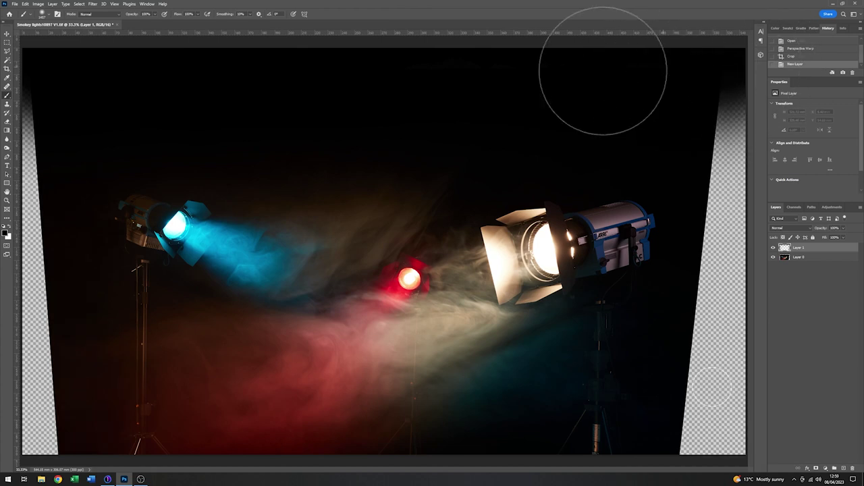